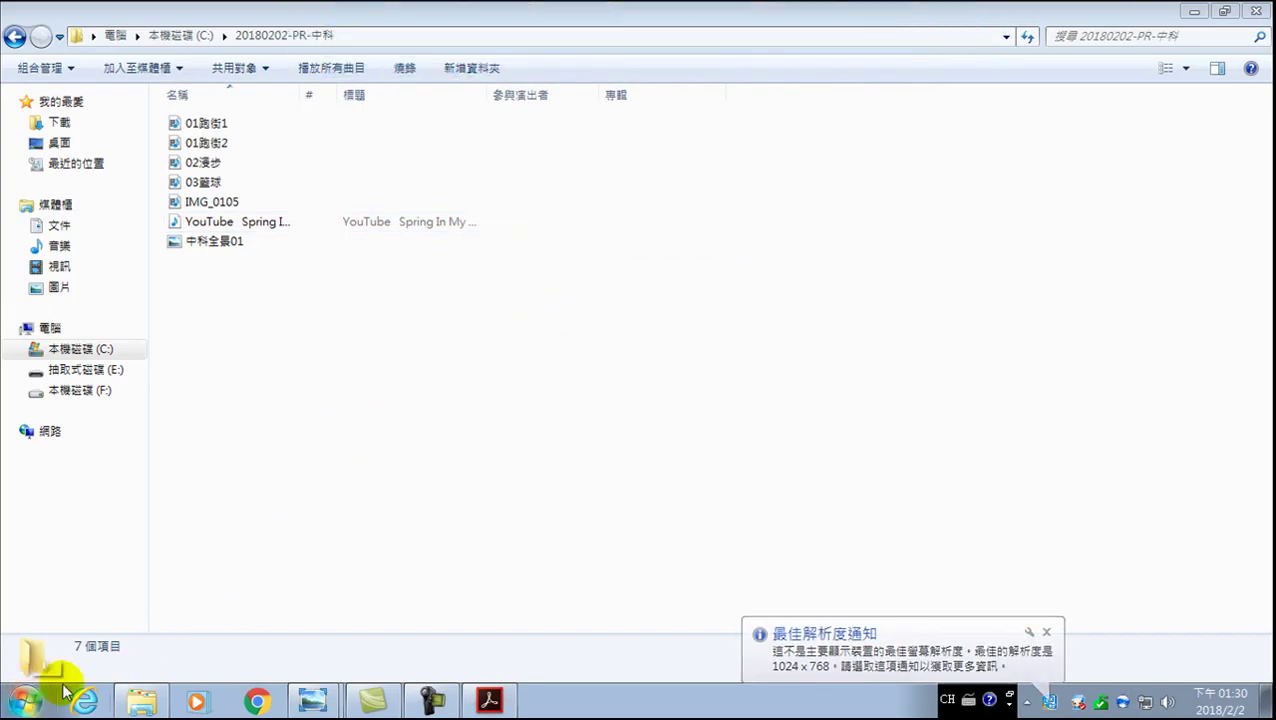
Launch Adobe Premiere Pro CS6 from Start > All Programs > Adobe Master Collection CS6
{"action": "left_click", "coordinate": [1192, 11]}
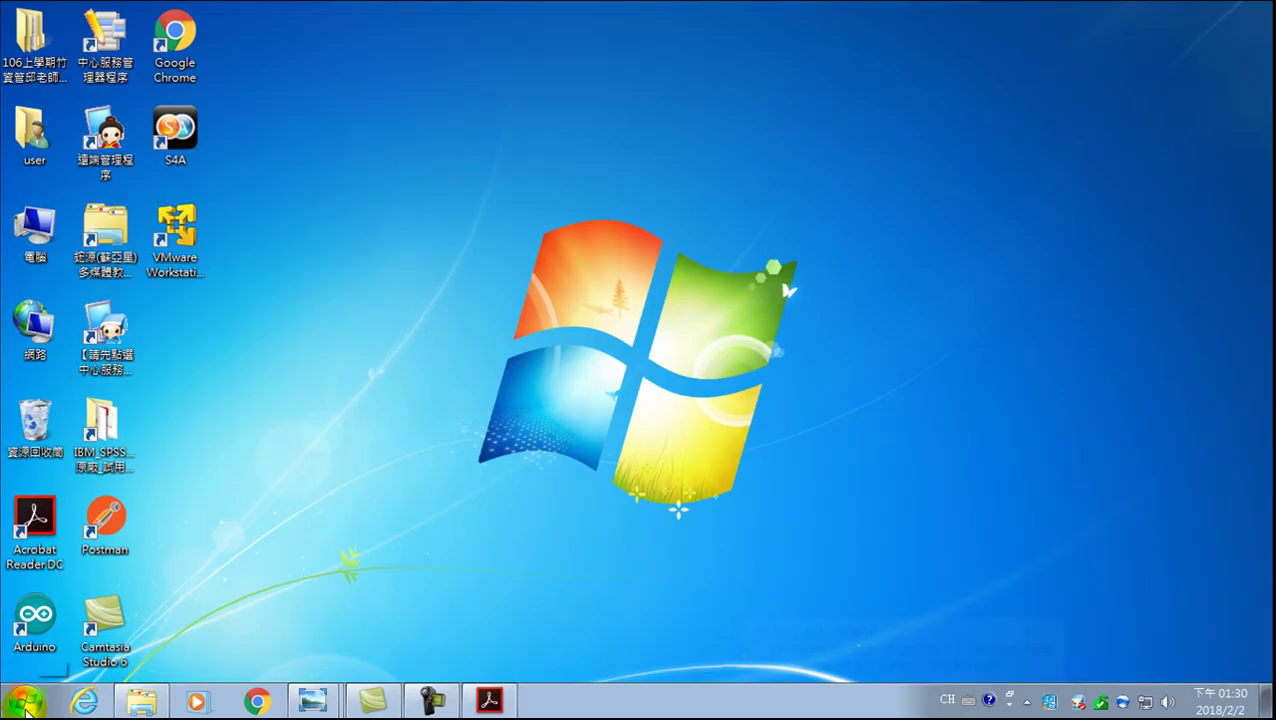
{"action": "left_click", "coordinate": [26, 704]}
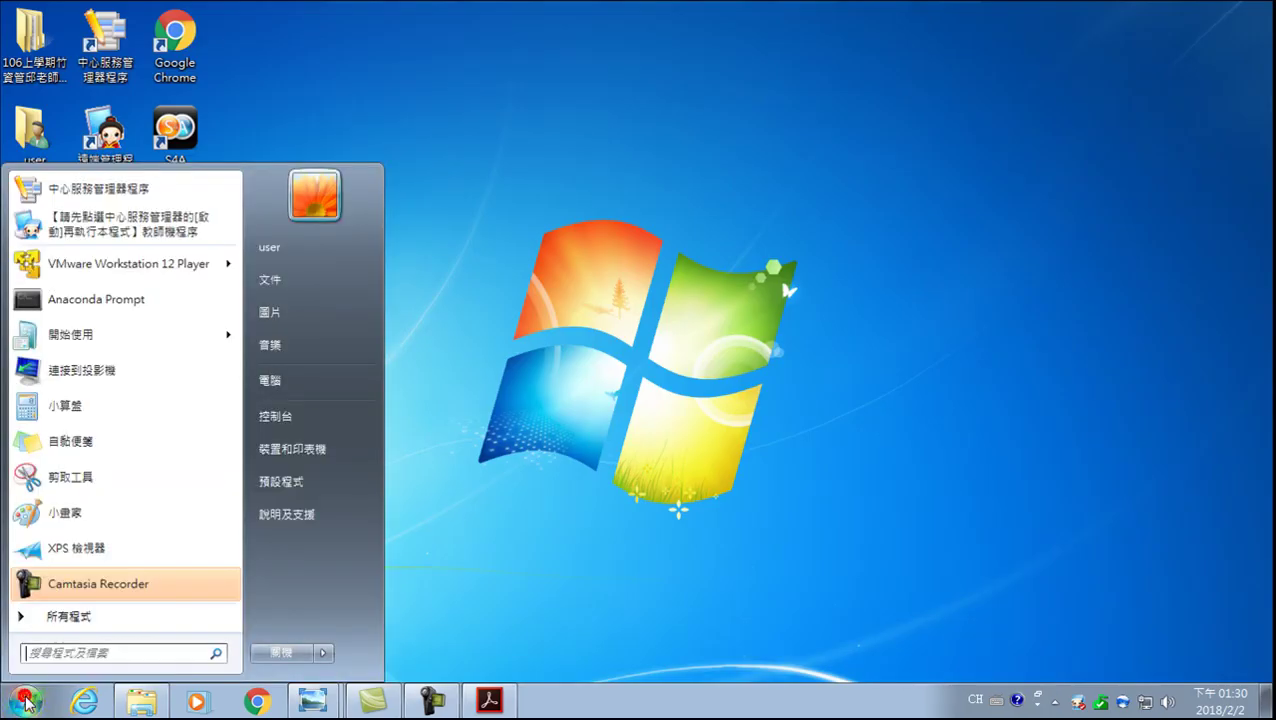
{"action": "left_click", "coordinate": [70, 623]}
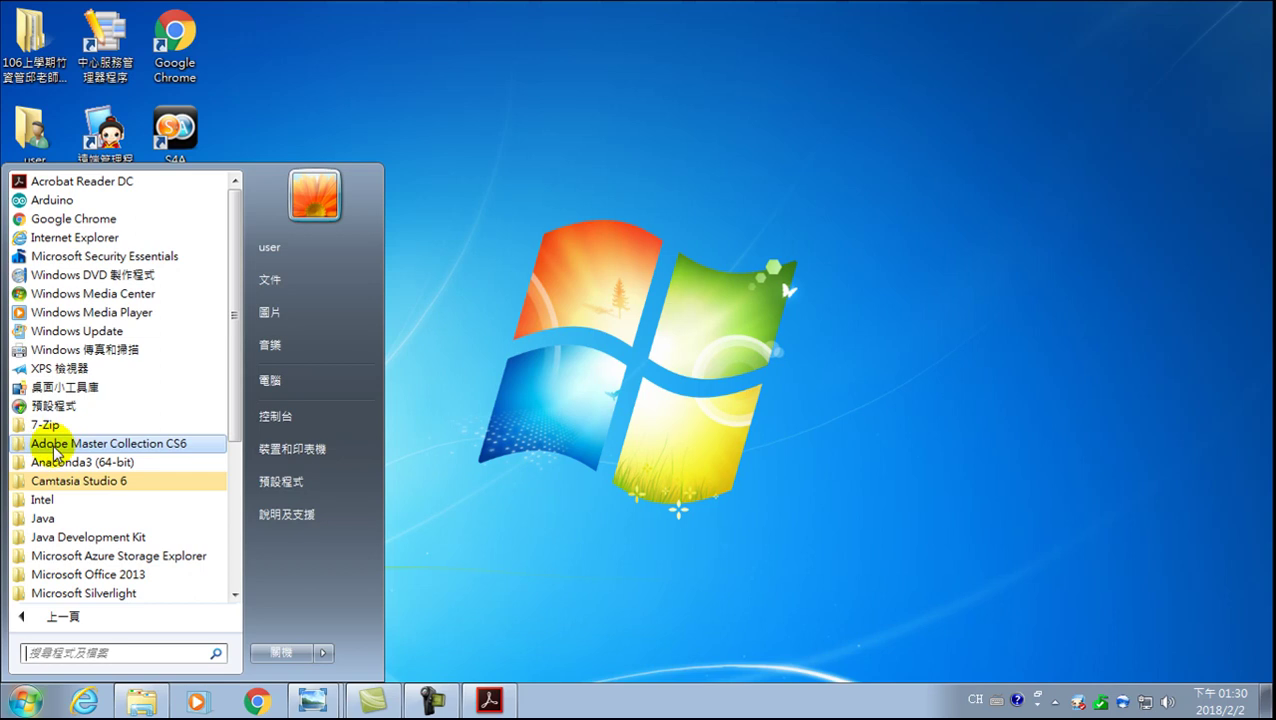
{"action": "left_click", "coordinate": [54, 447]}
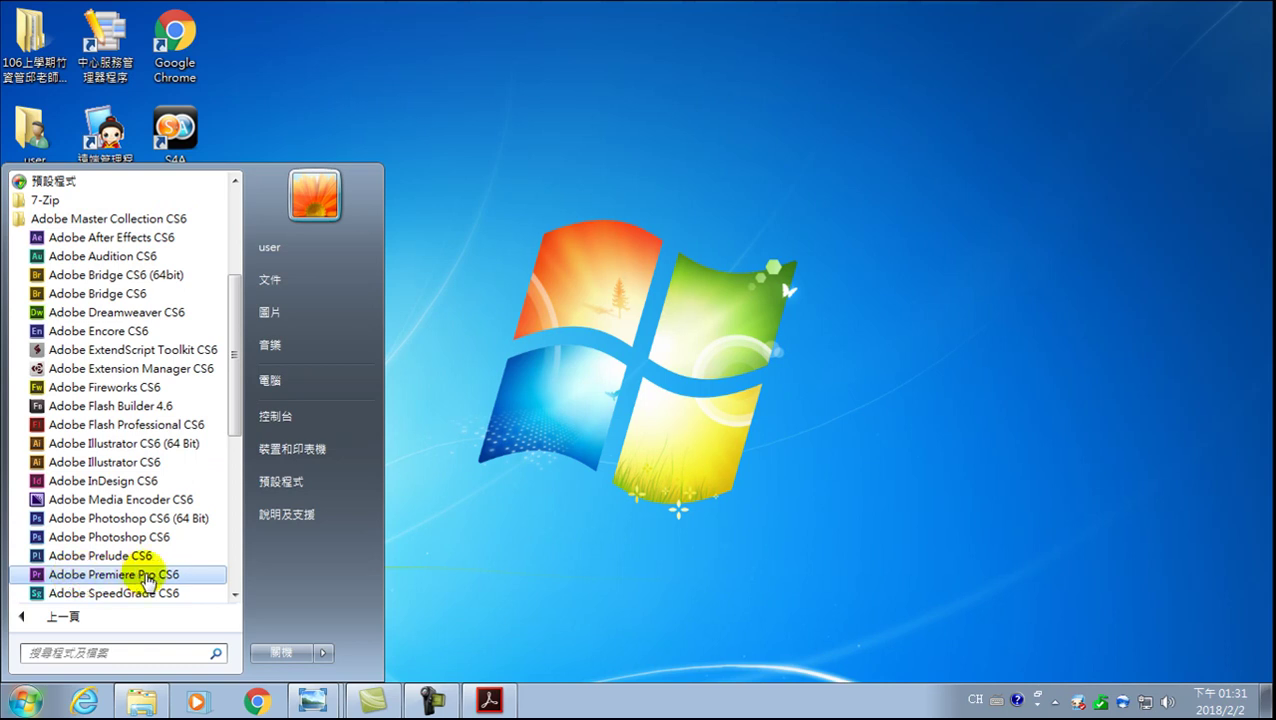
{"action": "left_click", "coordinate": [146, 576]}
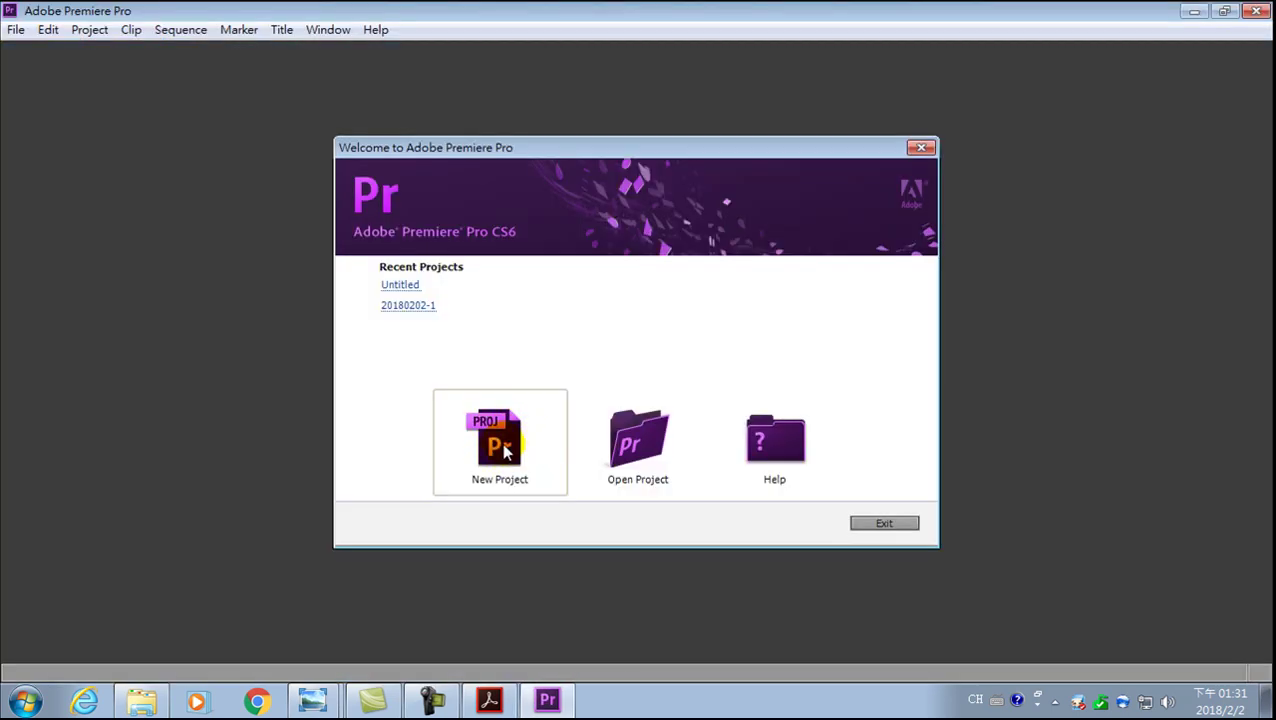
Choose New Project on the Welcome screen to bring up the New Project settings
{"action": "left_click", "coordinate": [500, 451]}
{"action": "left_click", "coordinate": [496, 455]}
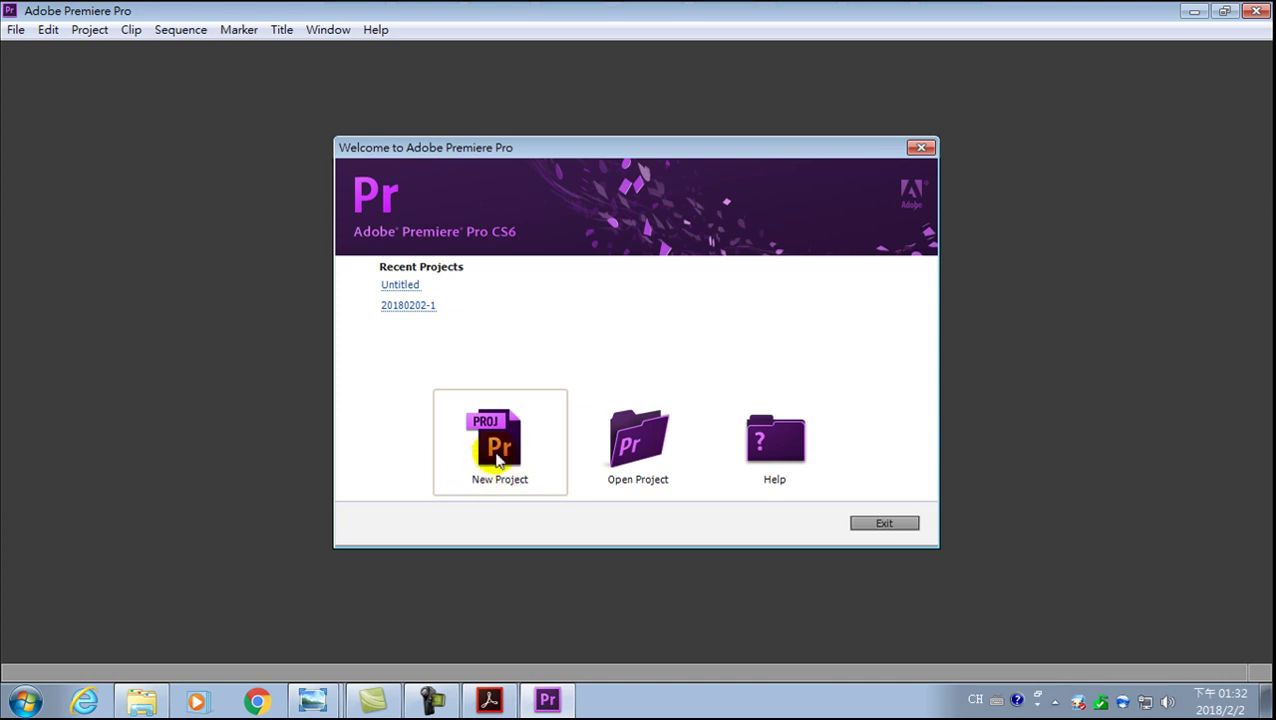
{"action": "left_click", "coordinate": [498, 445]}
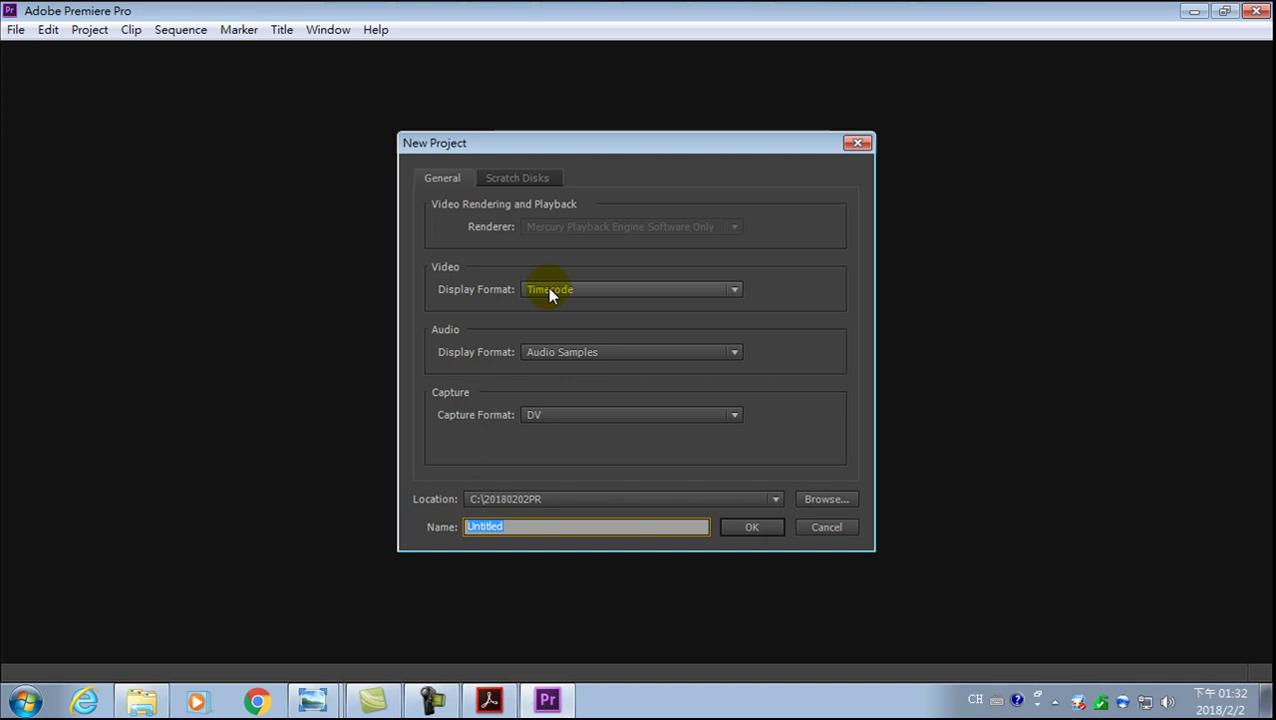
{"action": "left_click", "coordinate": [572, 291]}
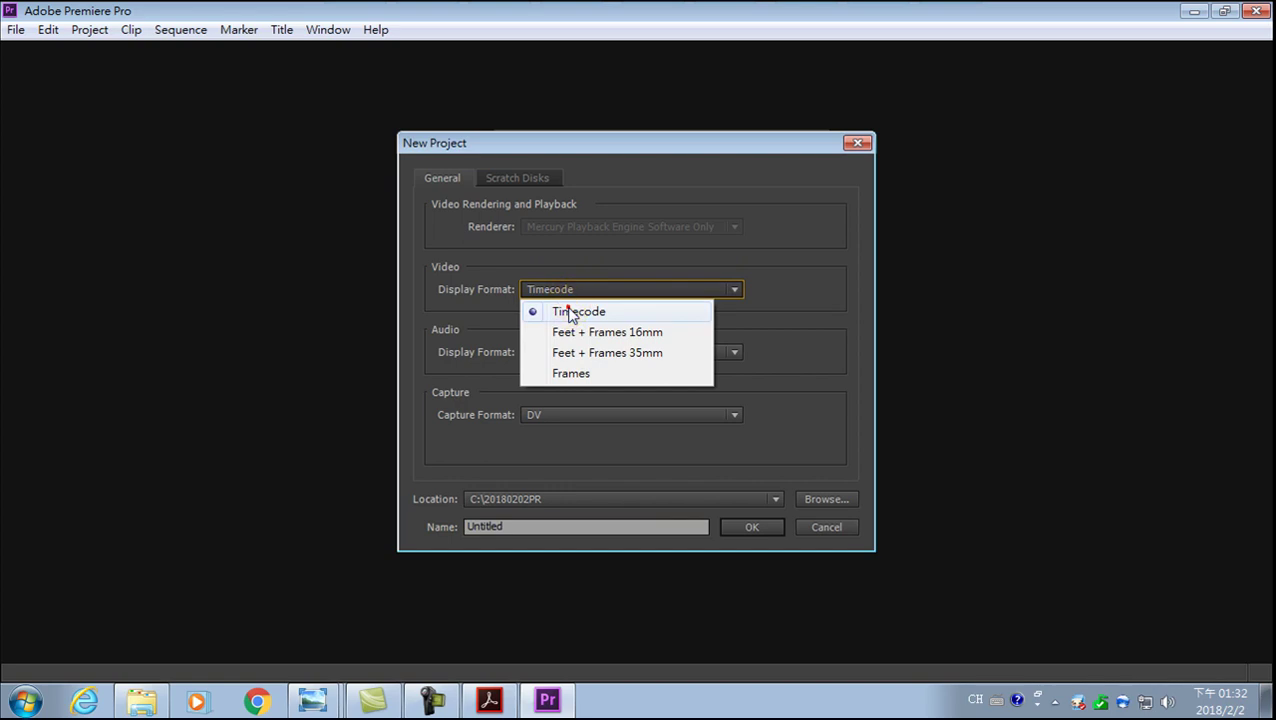
{"action": "left_click", "coordinate": [570, 311]}
{"action": "left_click", "coordinate": [557, 290]}
{"action": "left_click", "coordinate": [783, 279]}
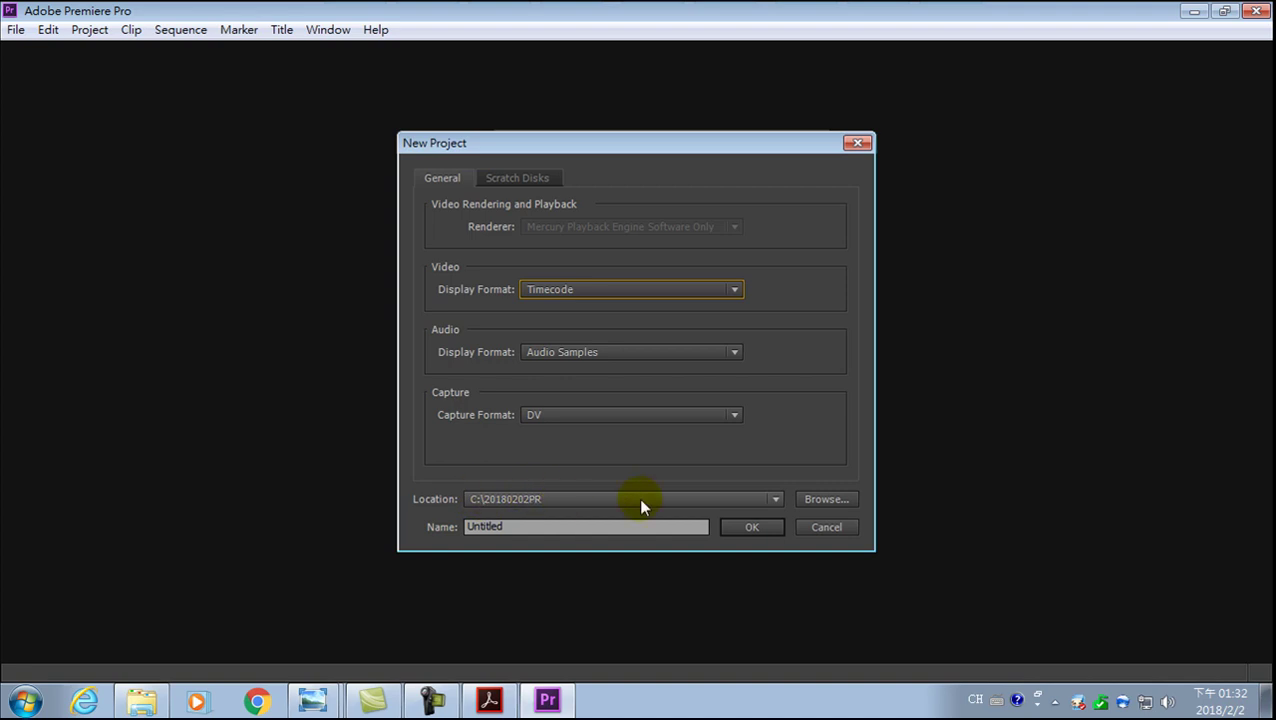
Browse for the project location and show the top-level folders of the C: drive
{"action": "left_click", "coordinate": [825, 500]}
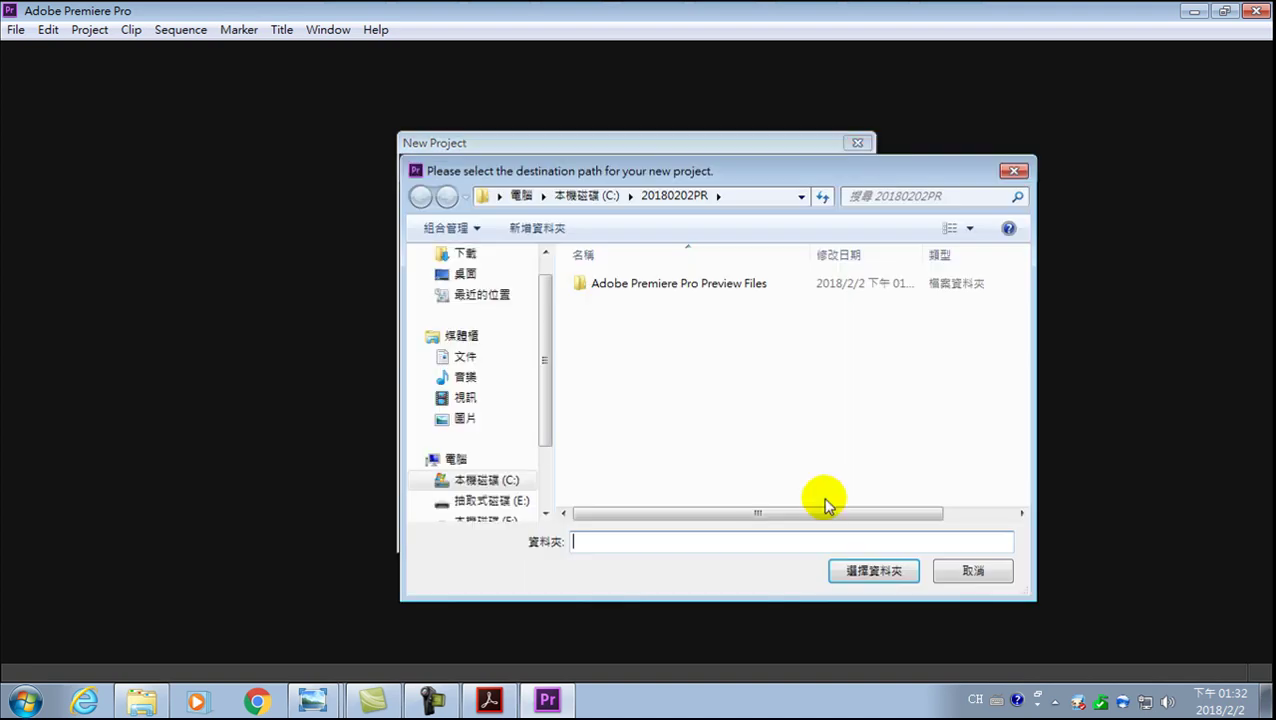
{"action": "left_click", "coordinate": [973, 571]}
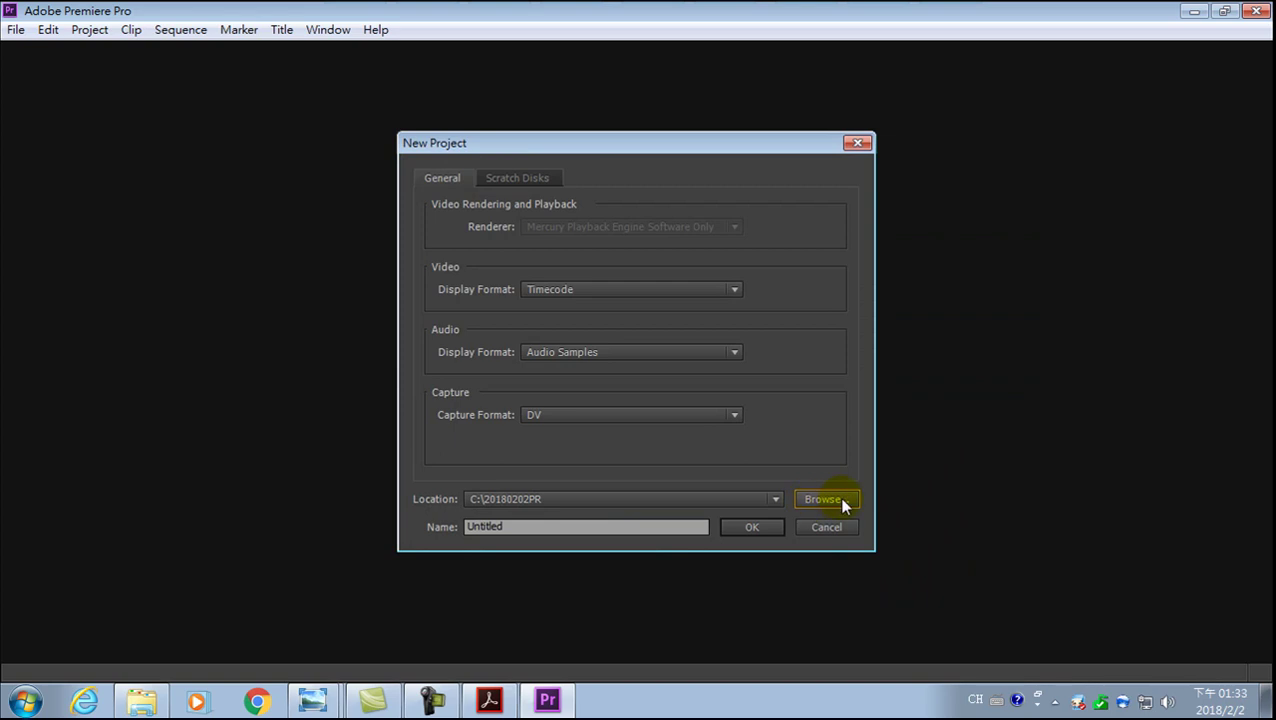
{"action": "left_click", "coordinate": [841, 502]}
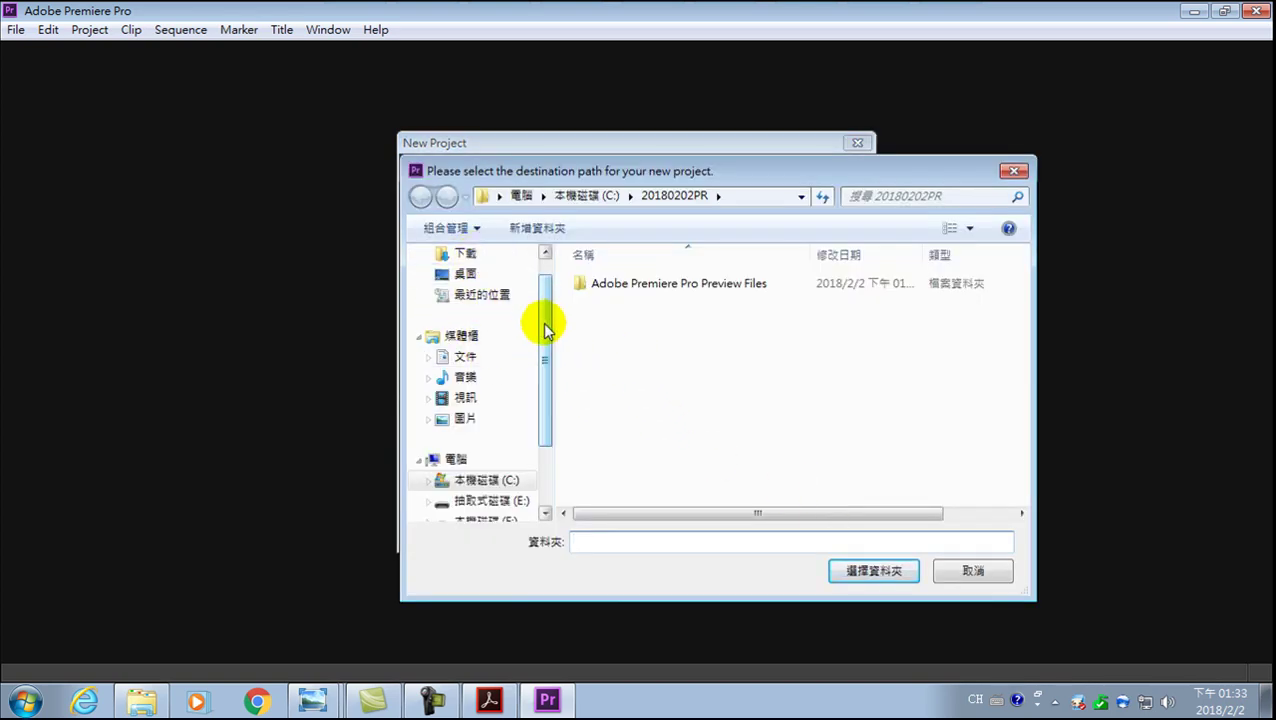
{"action": "scroll", "coordinate": [544, 322], "scroll_direction": "down", "scroll_amount": 1}
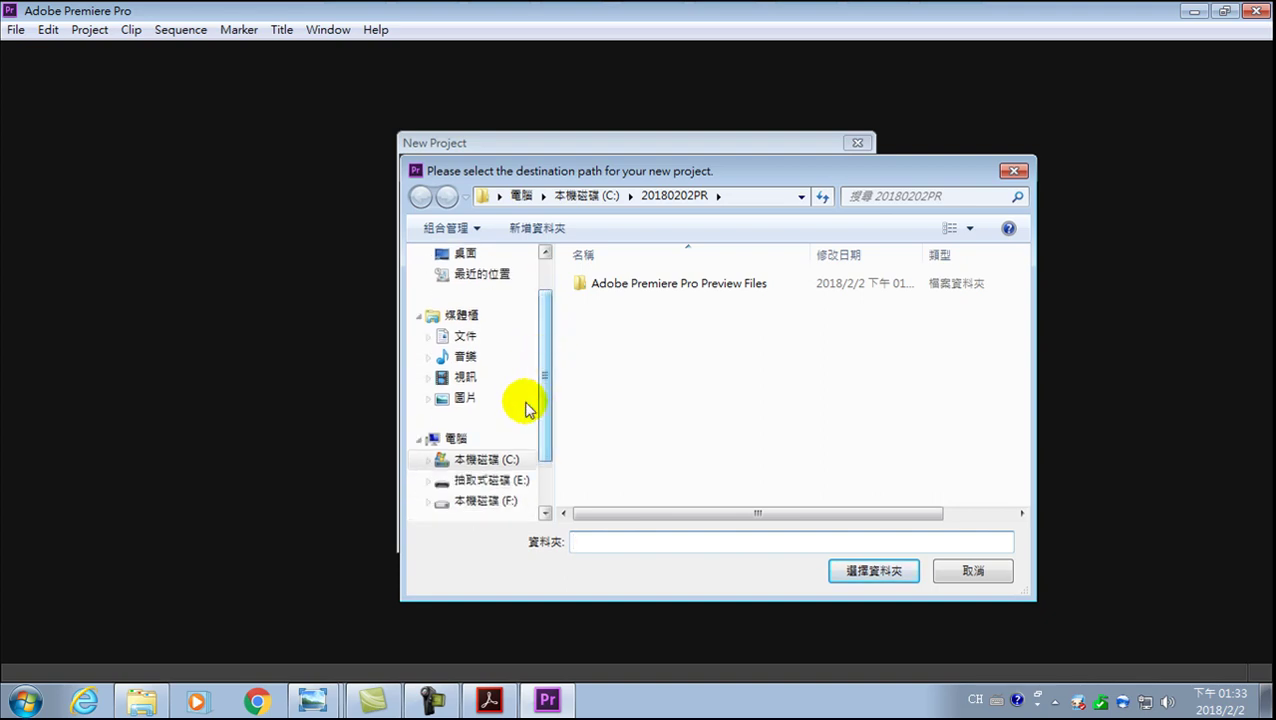
{"action": "left_click", "coordinate": [495, 459]}
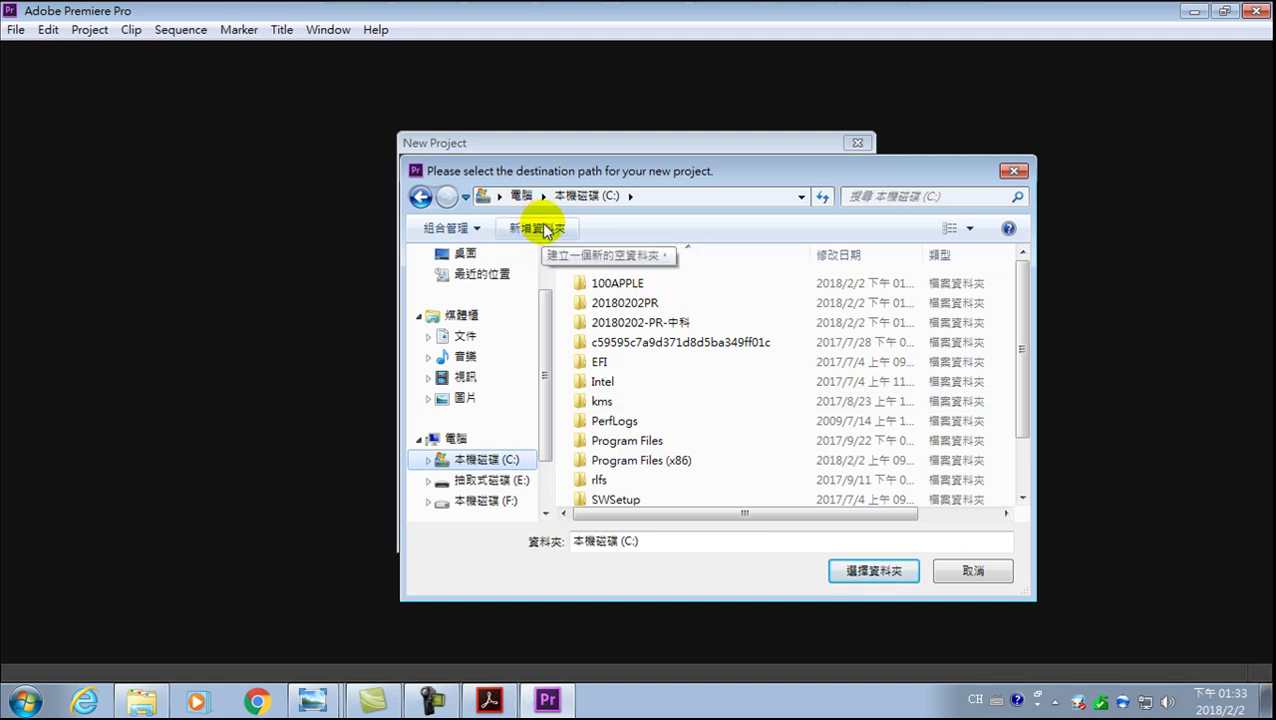
Create a new folder named 20180202-PR on the C: drive and open it
{"action": "left_click", "coordinate": [547, 230]}
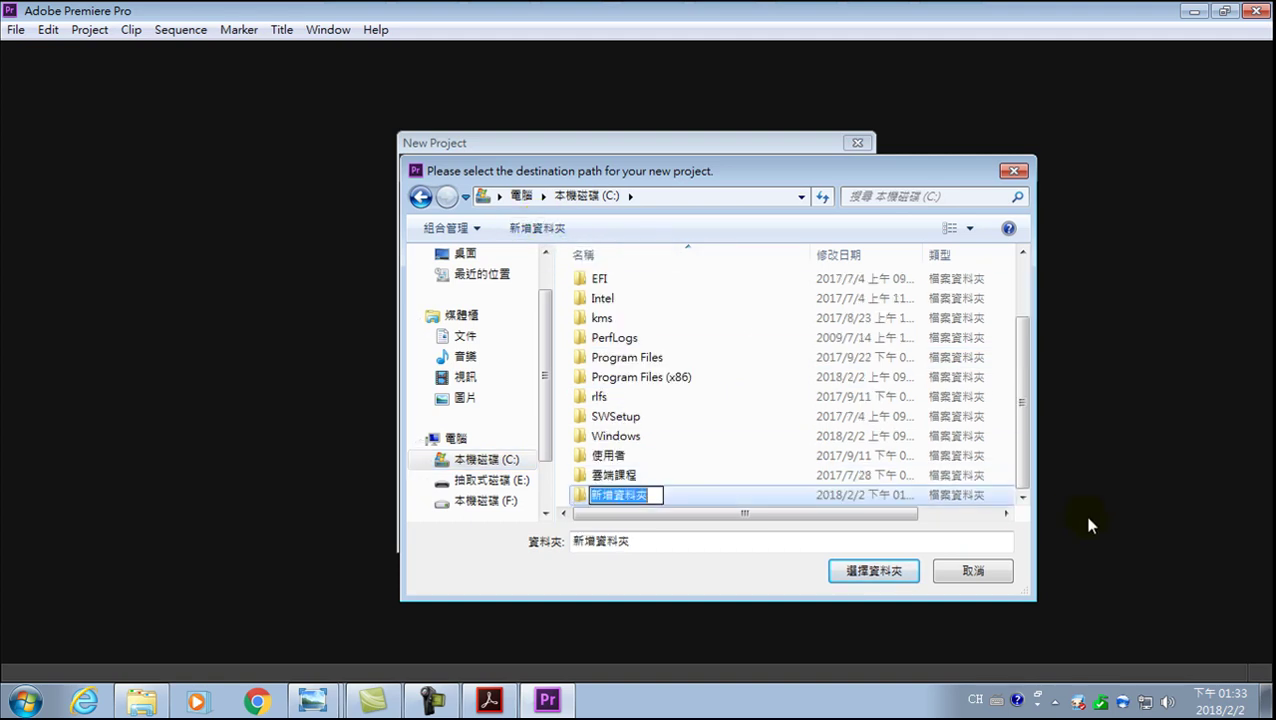
{"action": "type", "text": "20180202-"}
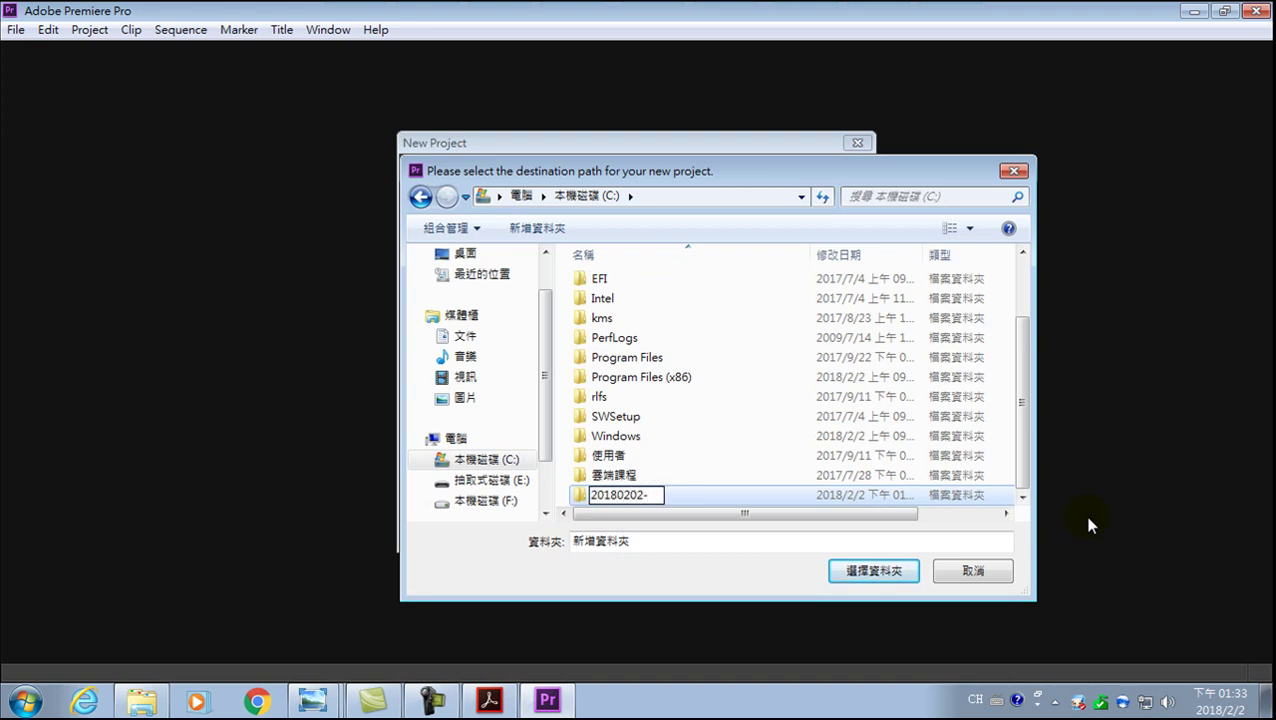
{"action": "type", "text": "PR"}
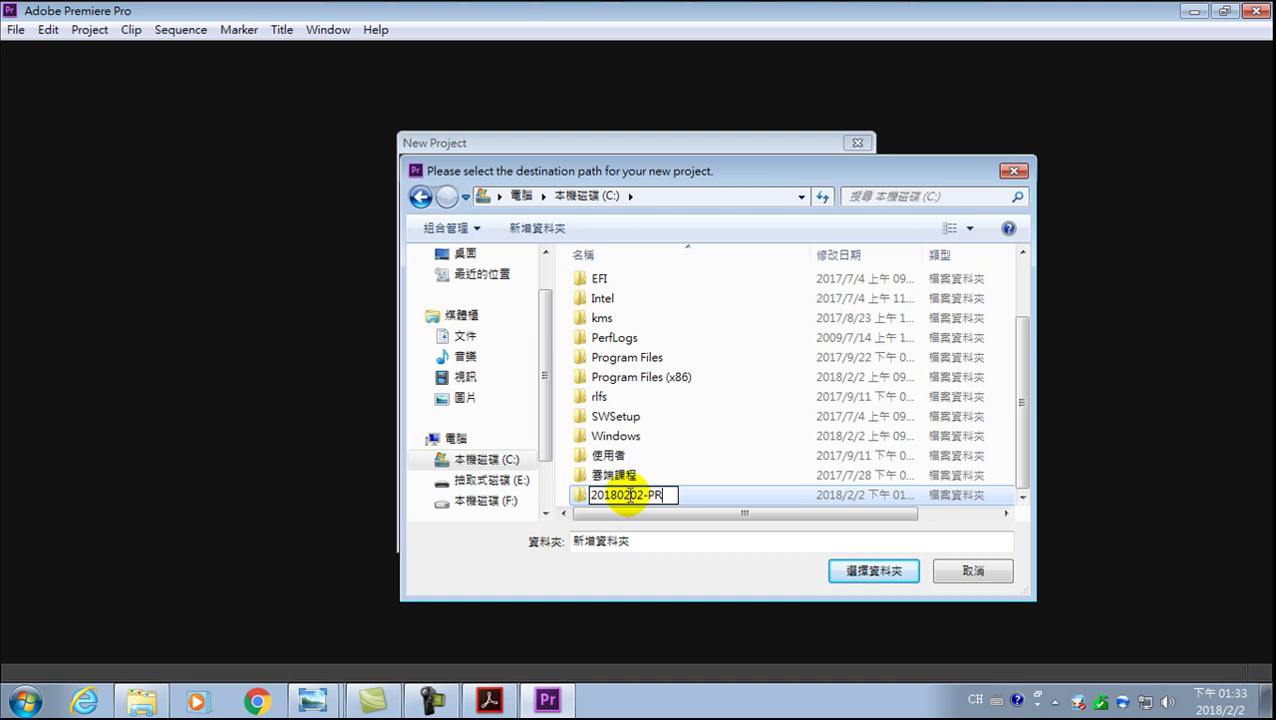
{"action": "left_click", "coordinate": [581, 496]}
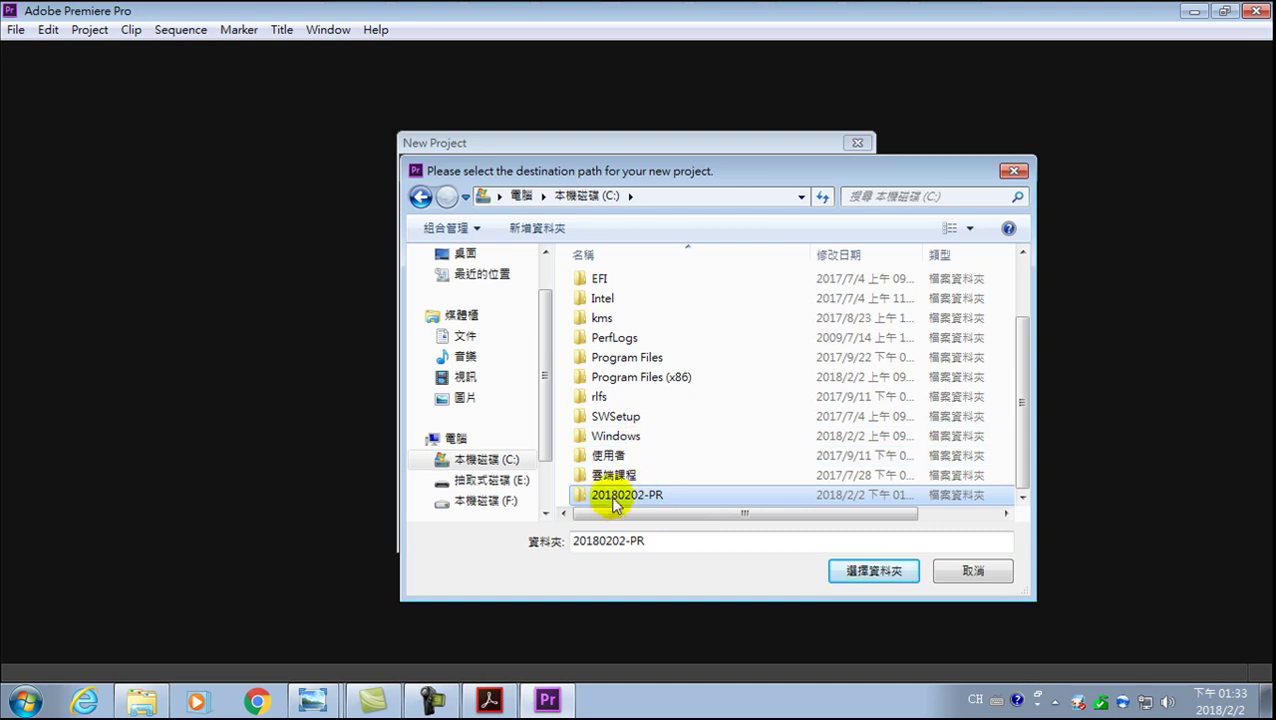
{"action": "left_click", "coordinate": [487, 459]}
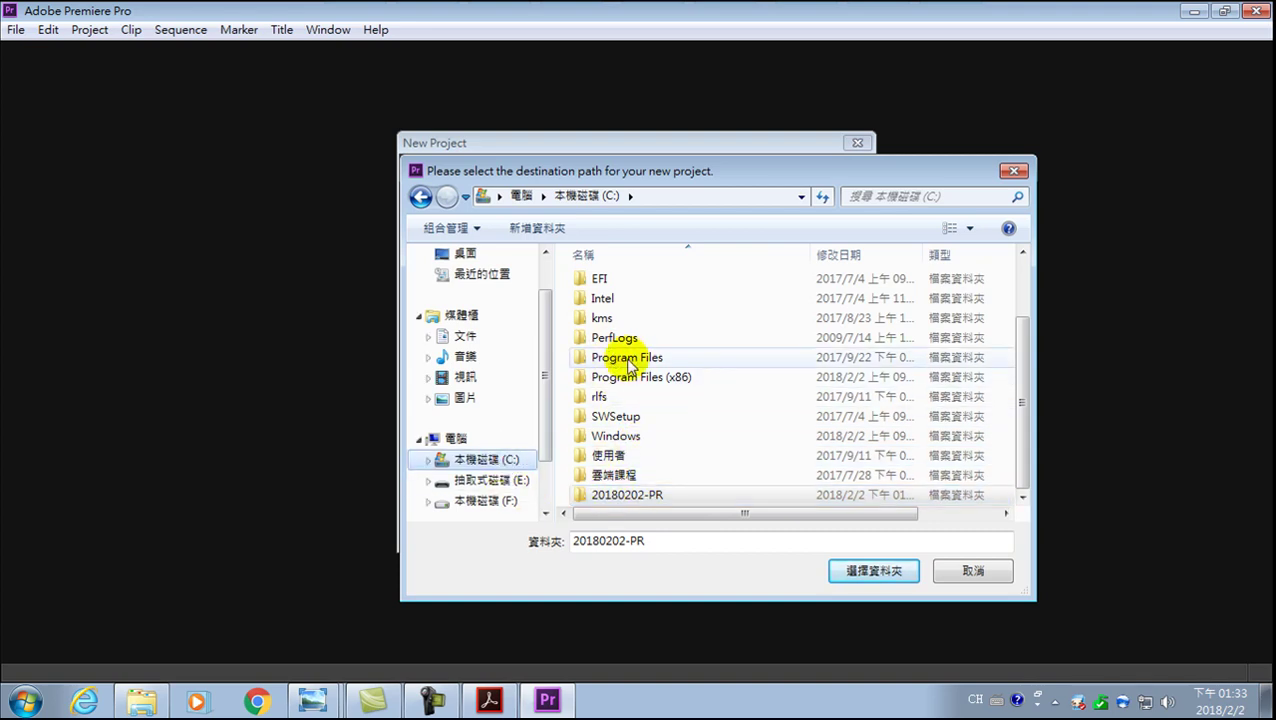
{"action": "left_click", "coordinate": [608, 455]}
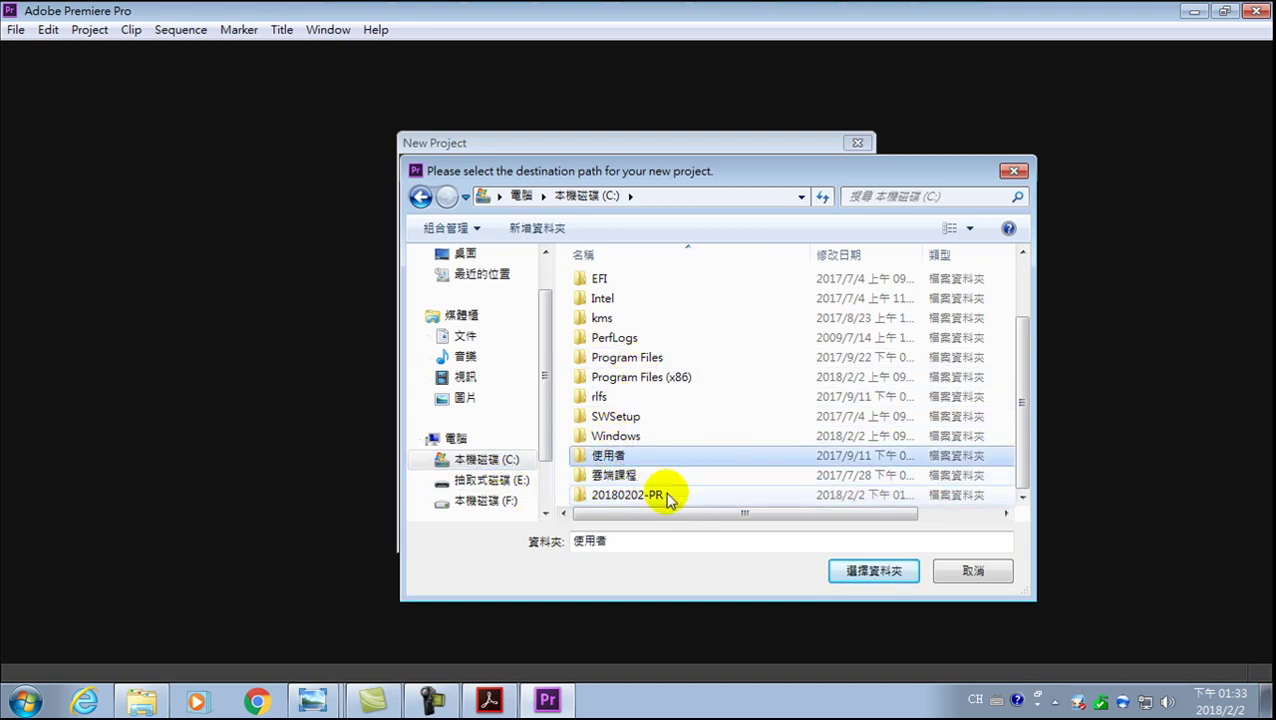
{"action": "left_click", "coordinate": [650, 497]}
{"action": "double_click", "coordinate": [630, 497]}
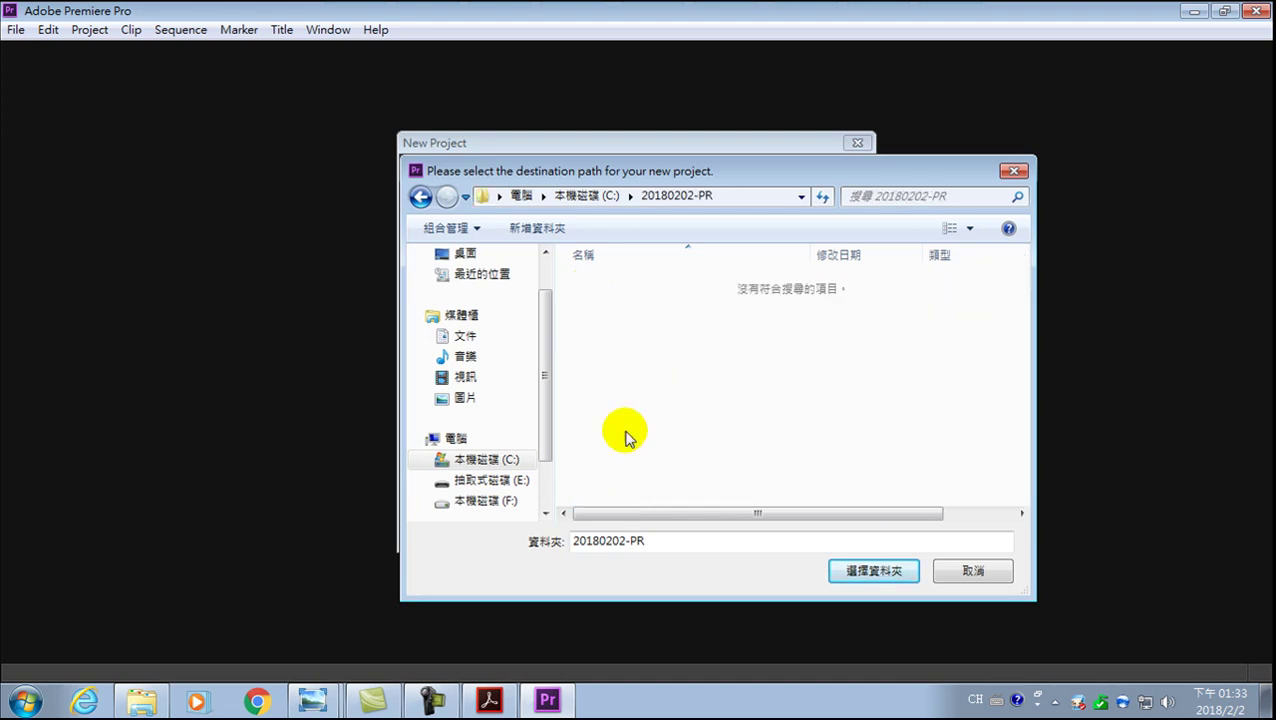
Go back to the C: drive and open the existing 20180202PR folder
{"action": "left_click", "coordinate": [420, 197]}
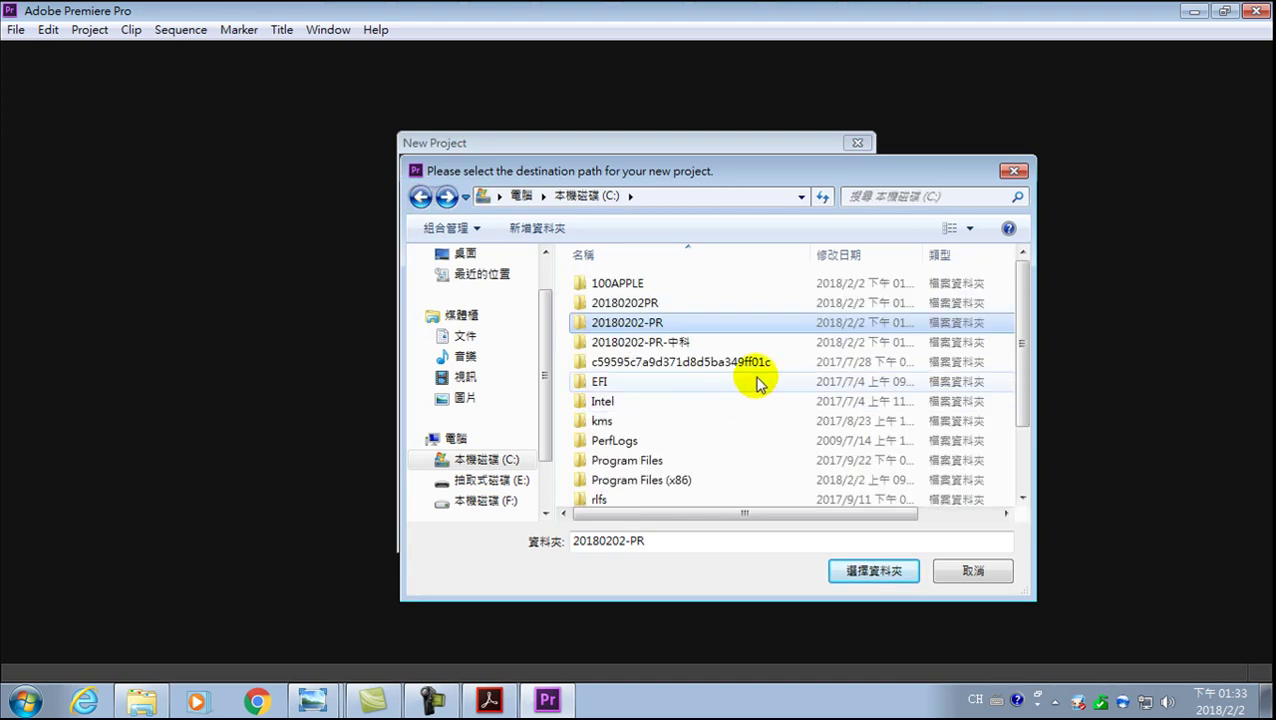
{"action": "scroll", "coordinate": [755, 390], "scroll_direction": "down", "scroll_amount": 2}
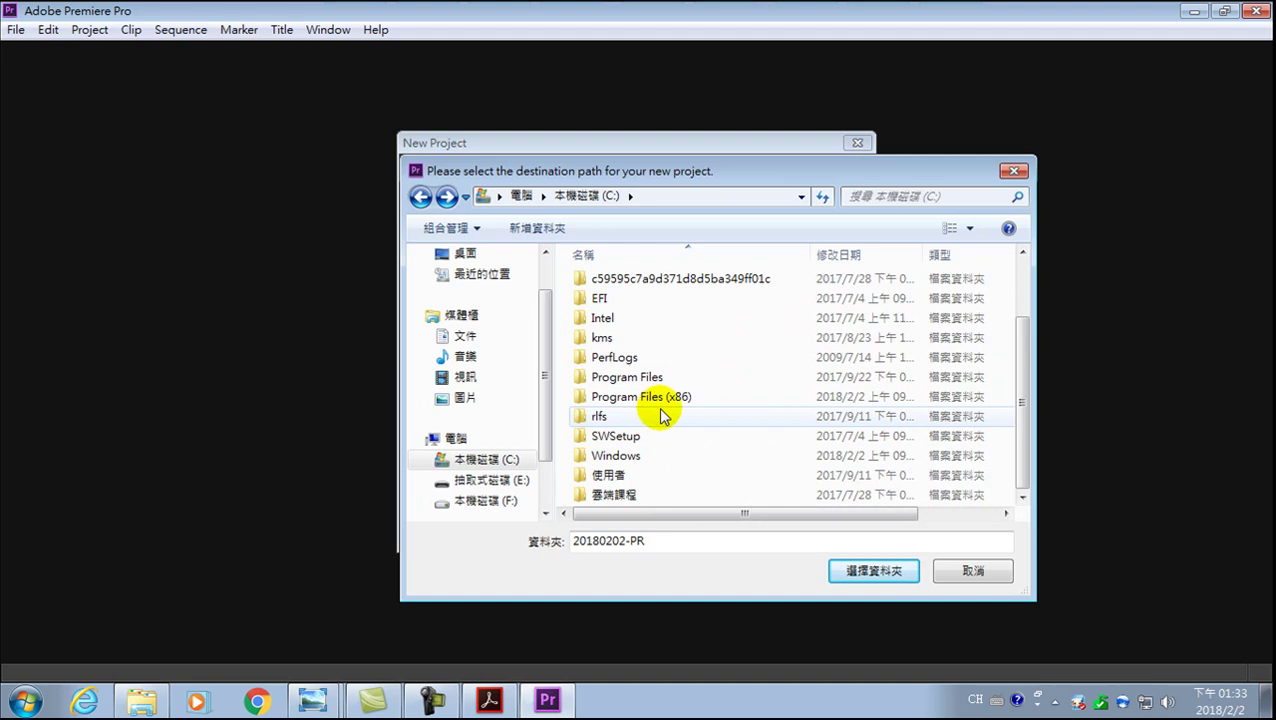
{"action": "left_click", "coordinate": [490, 458]}
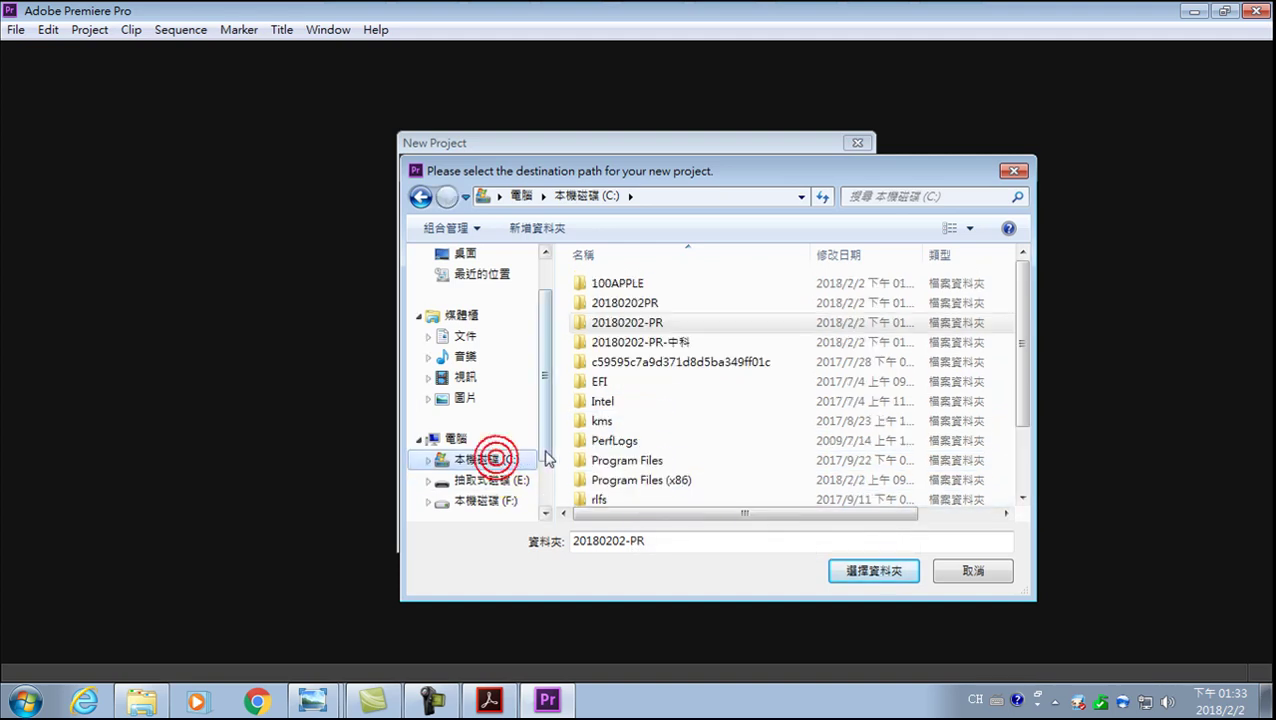
{"action": "left_click", "coordinate": [656, 310]}
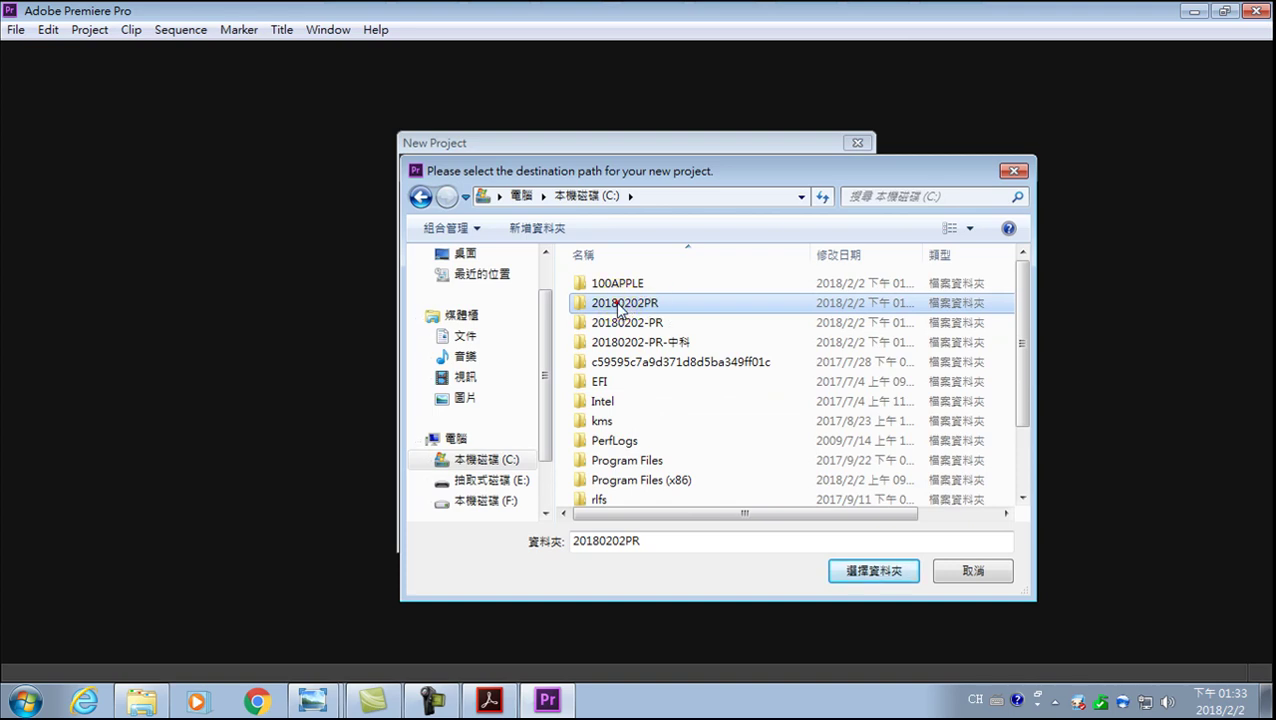
{"action": "double_click", "coordinate": [612, 298]}
{"action": "left_click", "coordinate": [421, 197]}
{"action": "left_click", "coordinate": [607, 302]}
{"action": "double_click", "coordinate": [583, 305]}
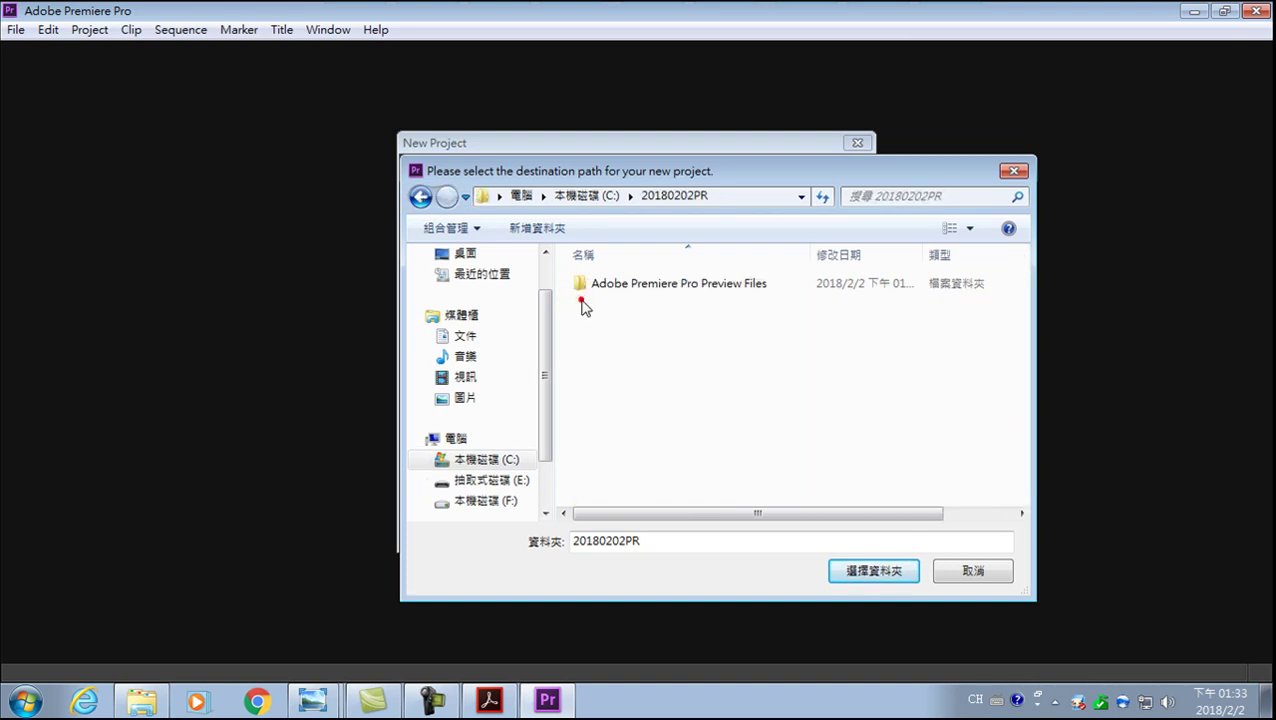
Set the location to C:\20180202PR, create the project, and confirm overwriting the existing one
{"action": "left_click", "coordinate": [860, 576]}
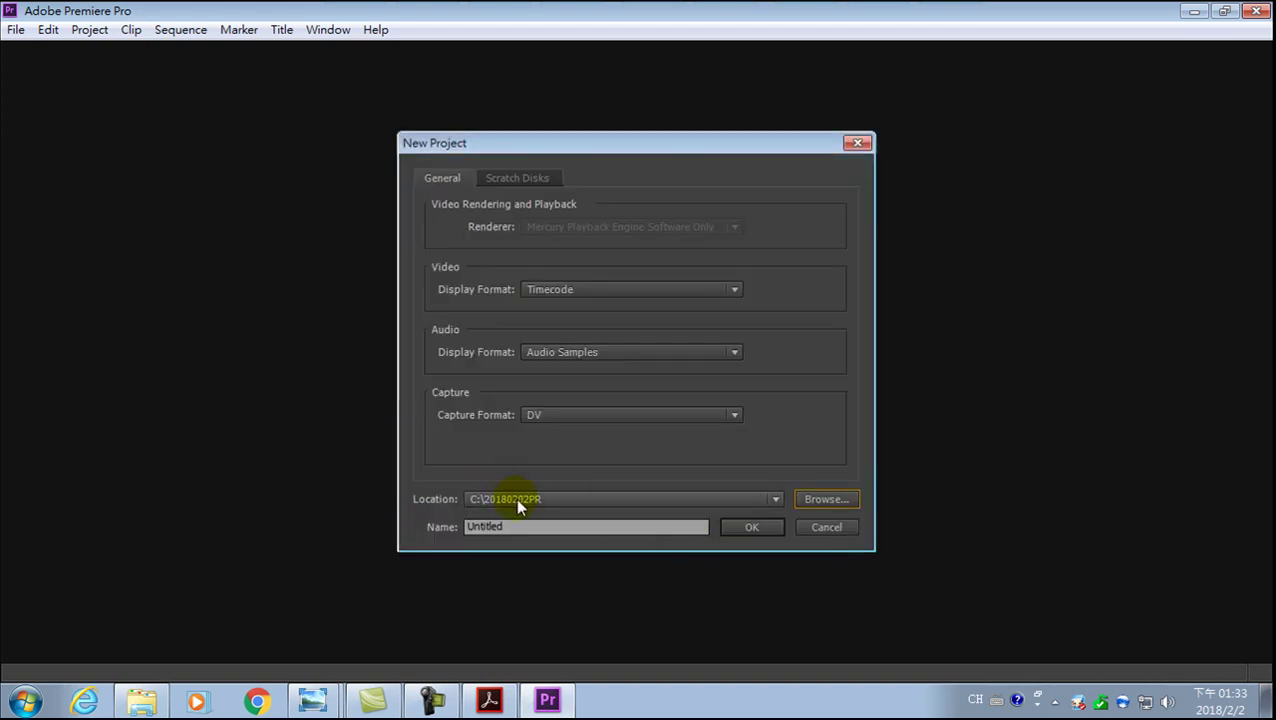
{"action": "left_click", "coordinate": [751, 529]}
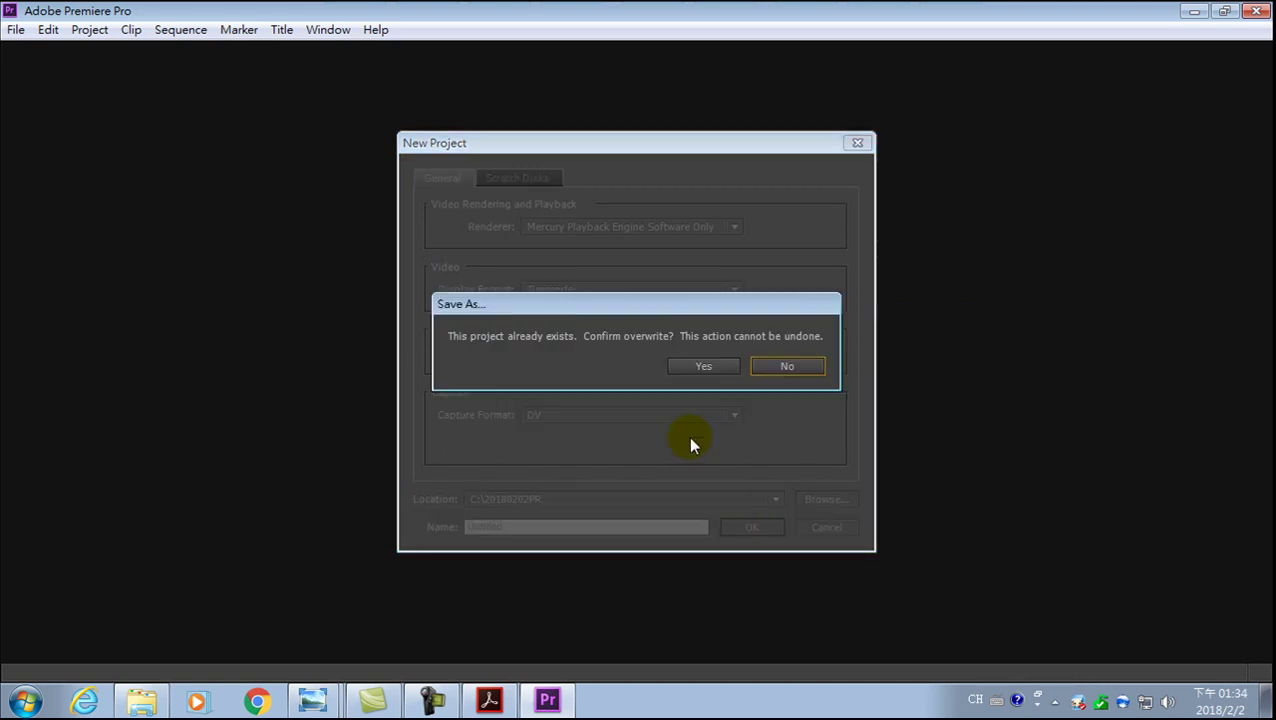
{"action": "left_click", "coordinate": [690, 368]}
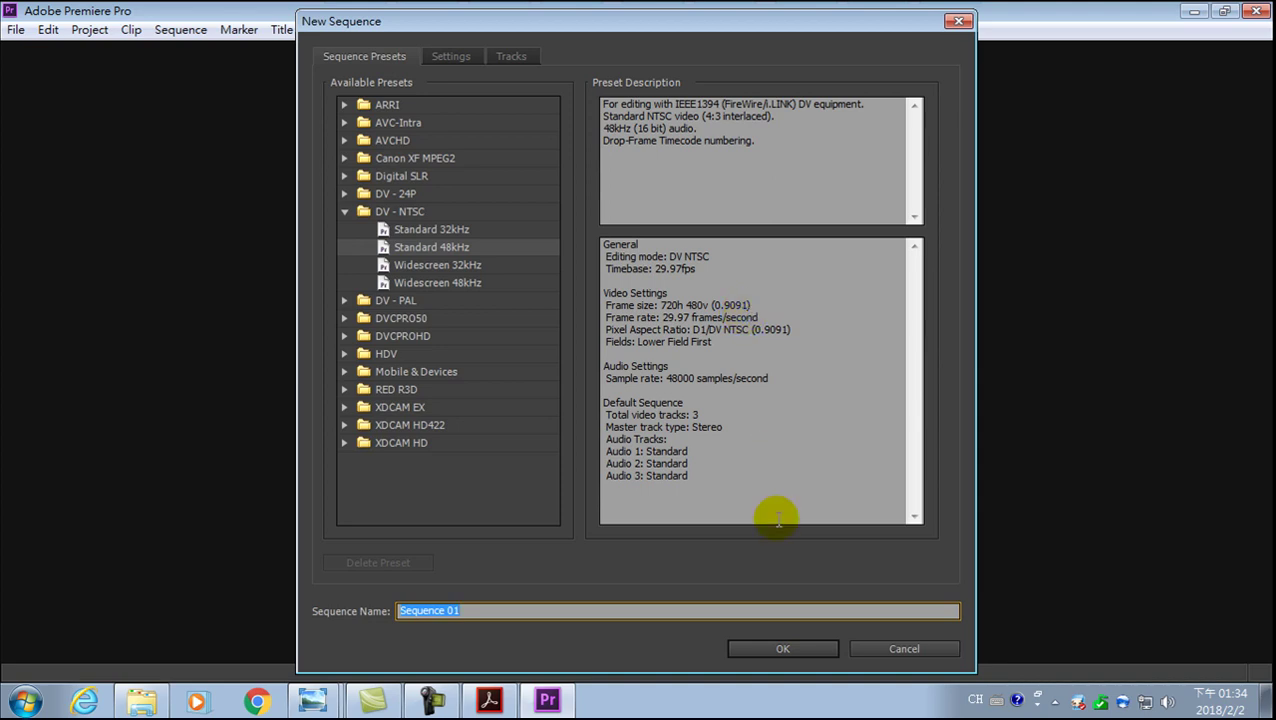
Create Sequence 01 from the DV-NTSC Standard 48kHz preset
{"action": "left_click", "coordinate": [781, 648]}
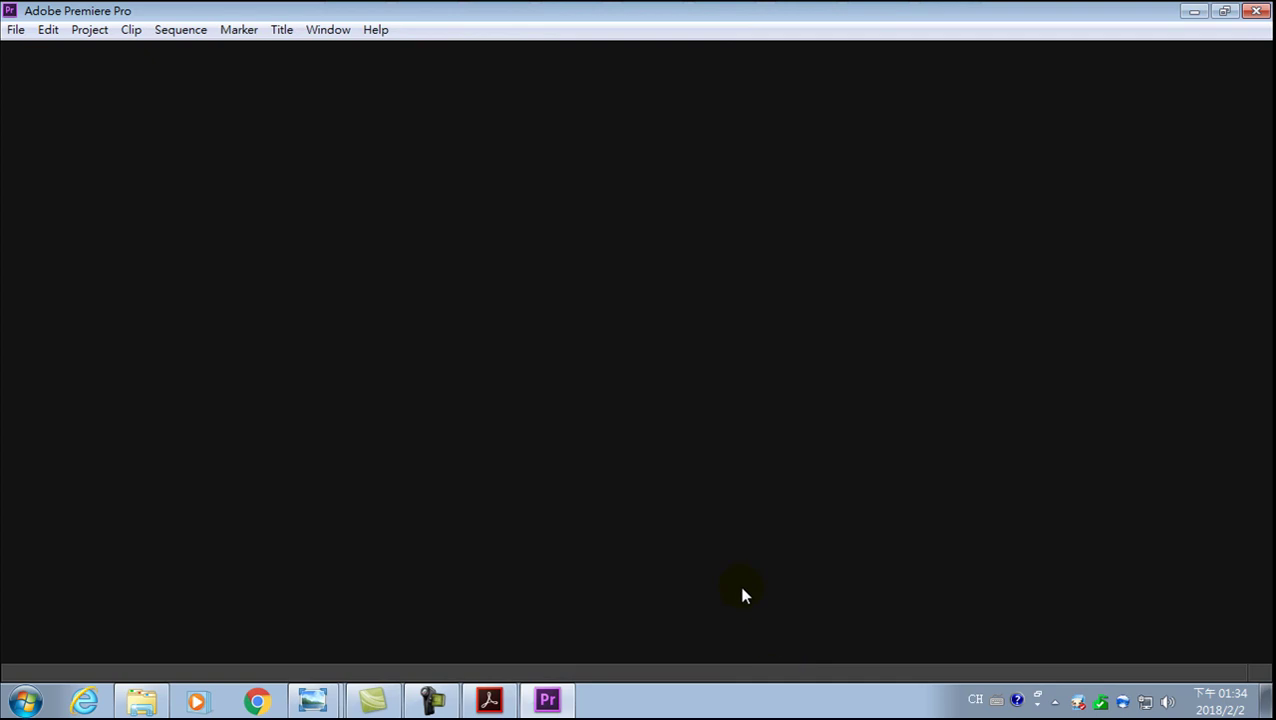